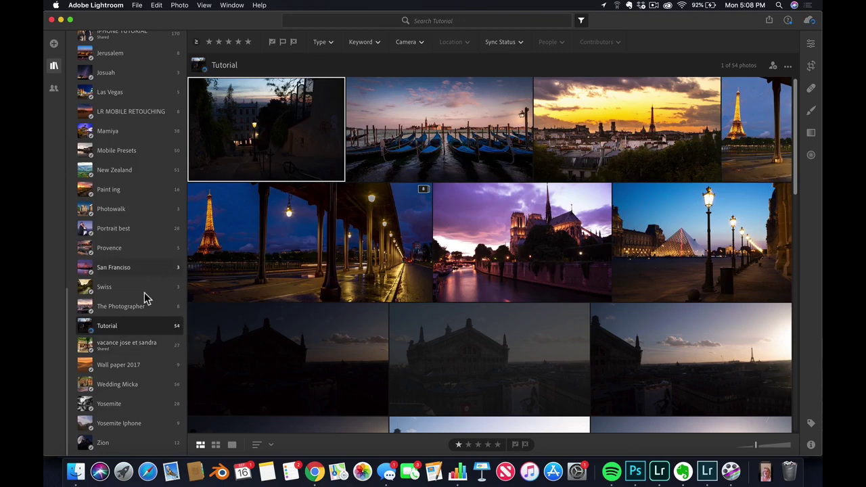
- Browse the albums The Photographer, Provence and Mamiya, and expand the Portfolio folder in the album list
click(131, 311)
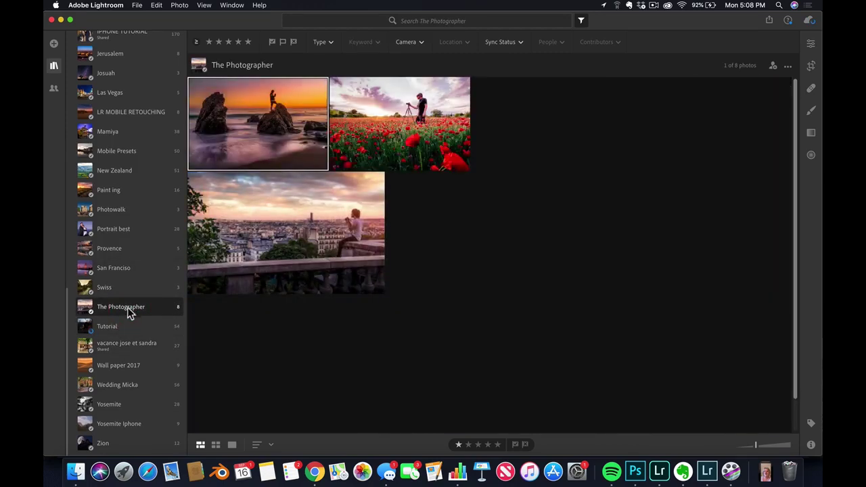
click(124, 255)
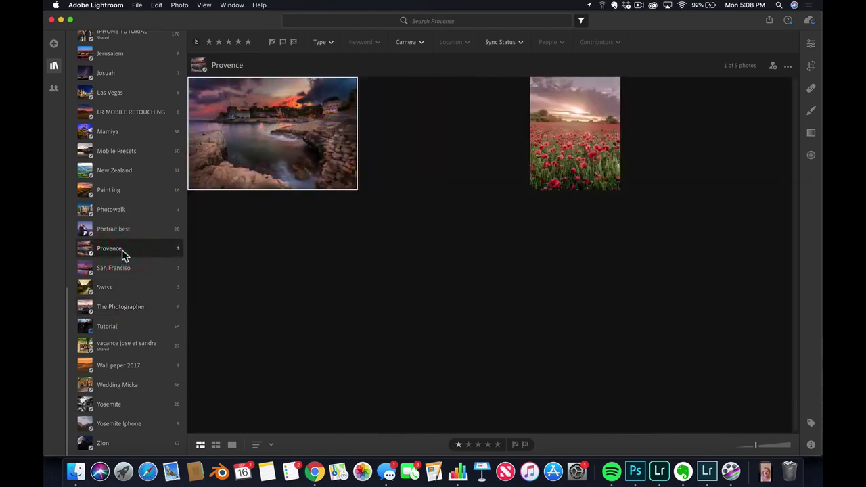
click(134, 136)
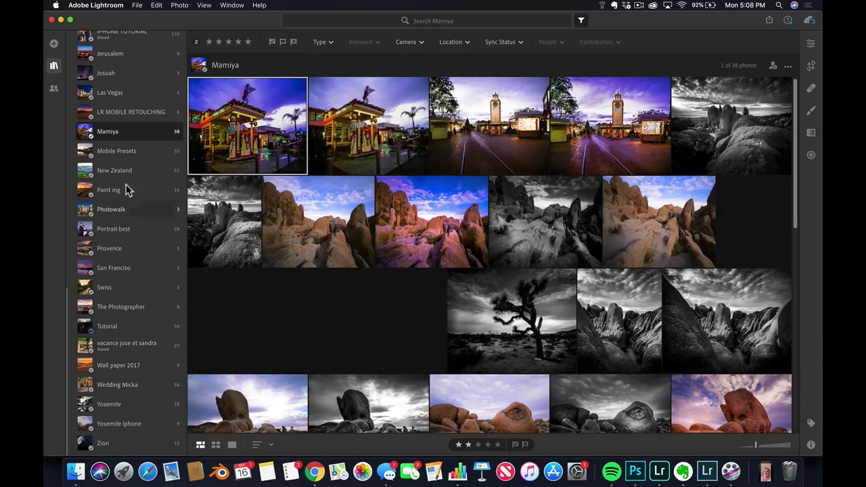
drag(66, 316, 75, 172)
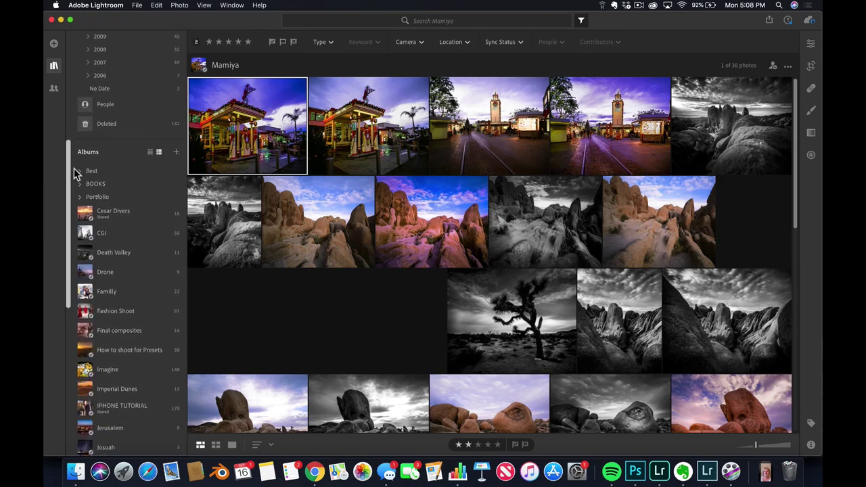
click(80, 197)
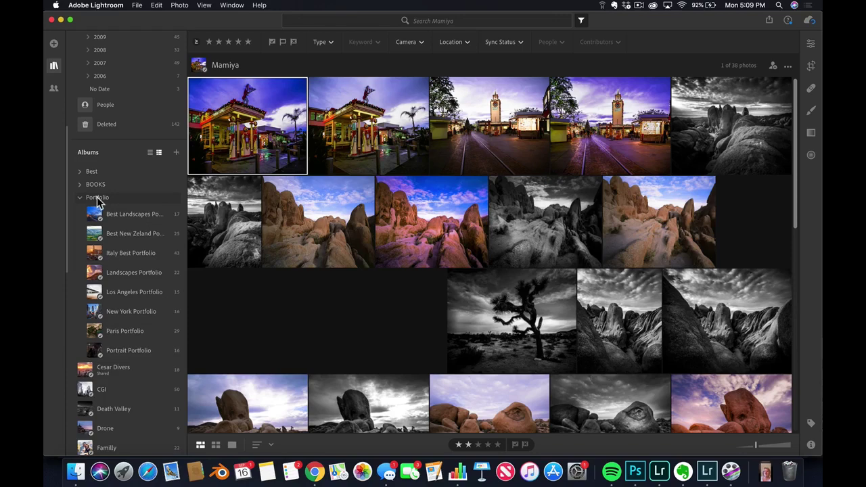
click(176, 152)
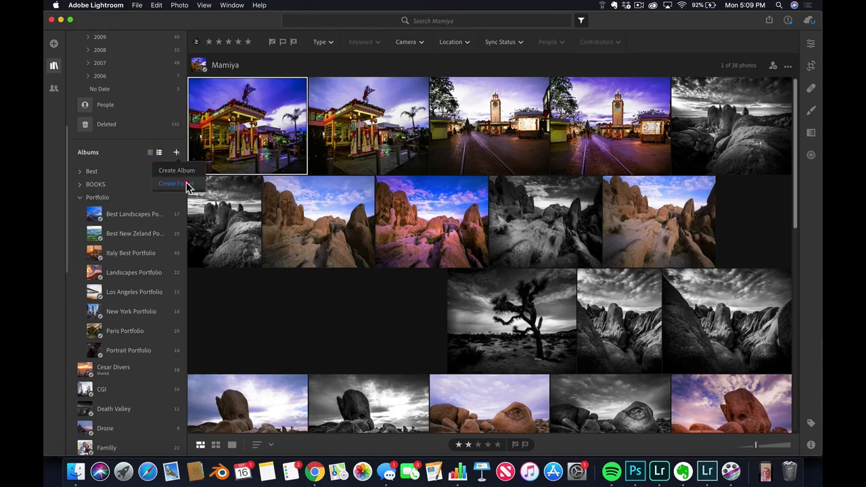
click(177, 184)
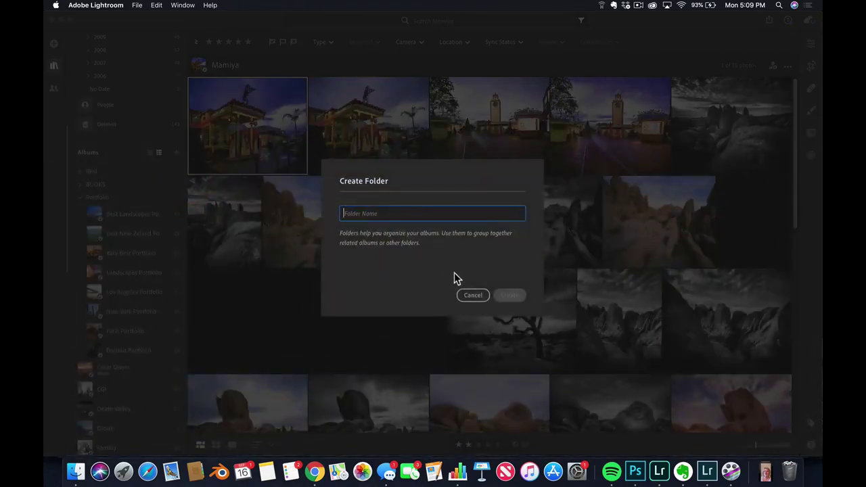
click(473, 295)
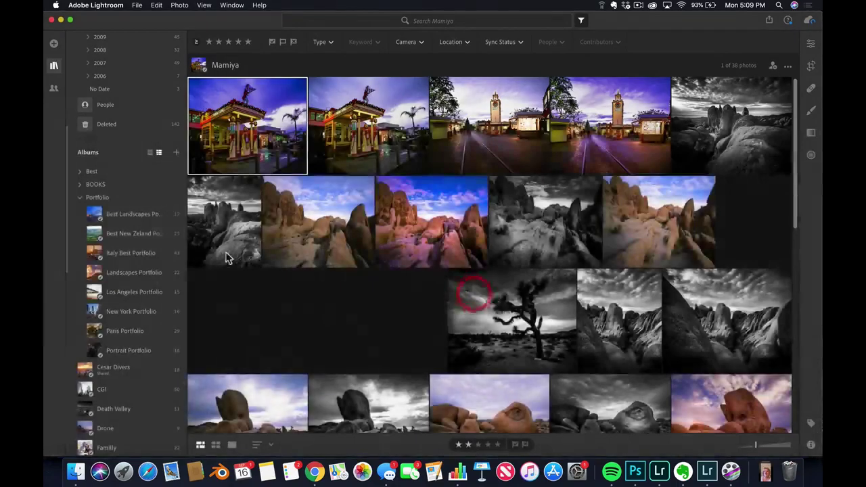
- Create a folder named Temp inside the Portfolio folder
click(98, 198)
click(176, 152)
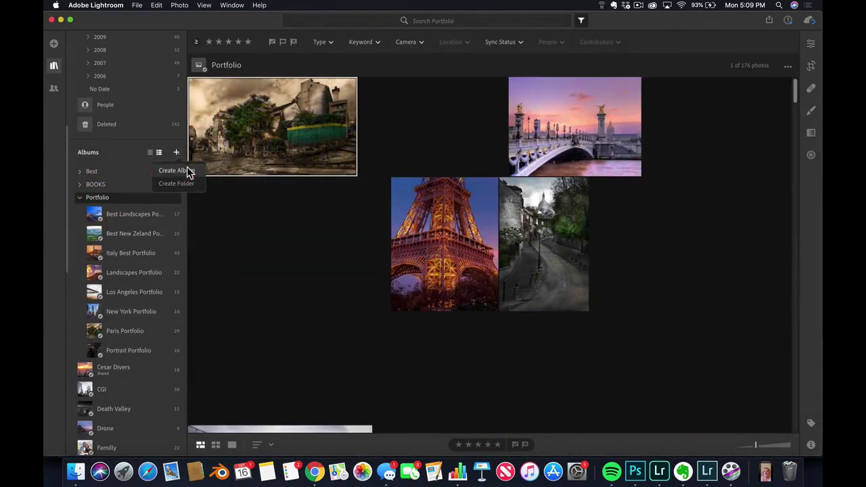
click(177, 184)
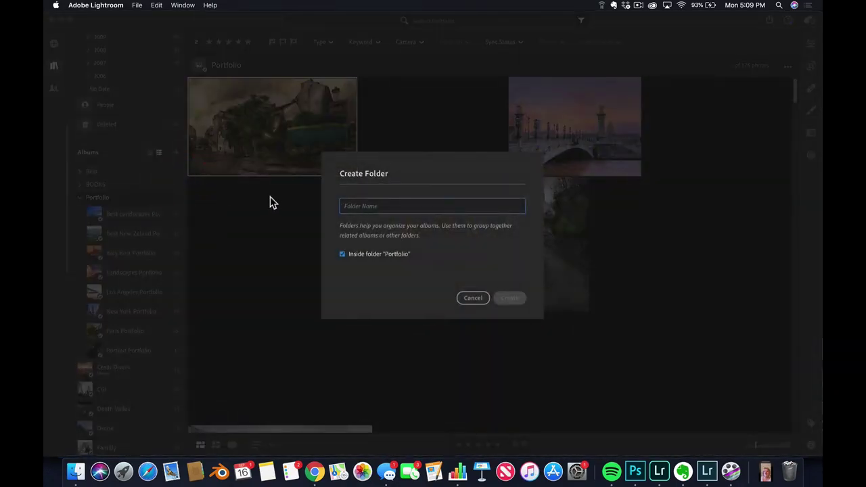
text(Te)
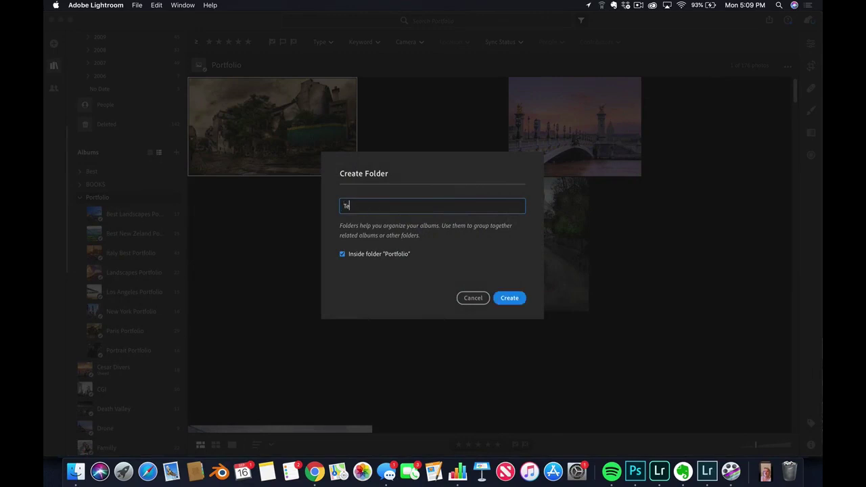
text(lp)
click(512, 300)
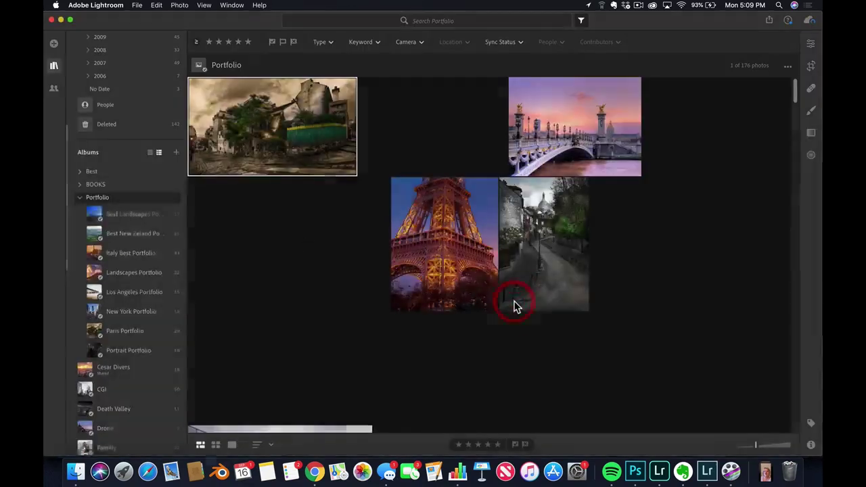
- Delete the empty Temp folder from the Portfolio folder
click(103, 211)
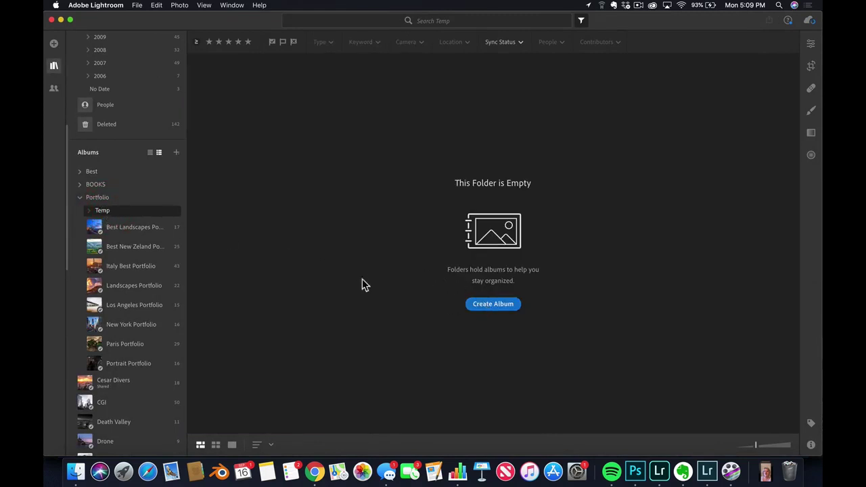
right_click(109, 215)
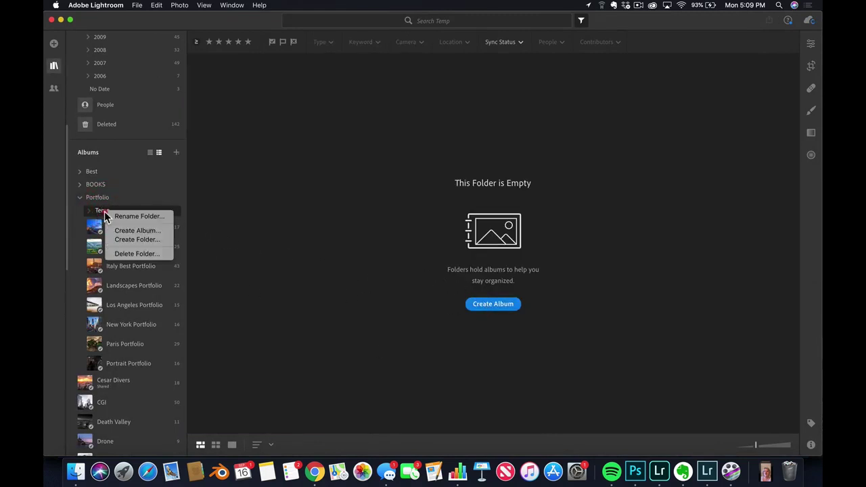
click(137, 253)
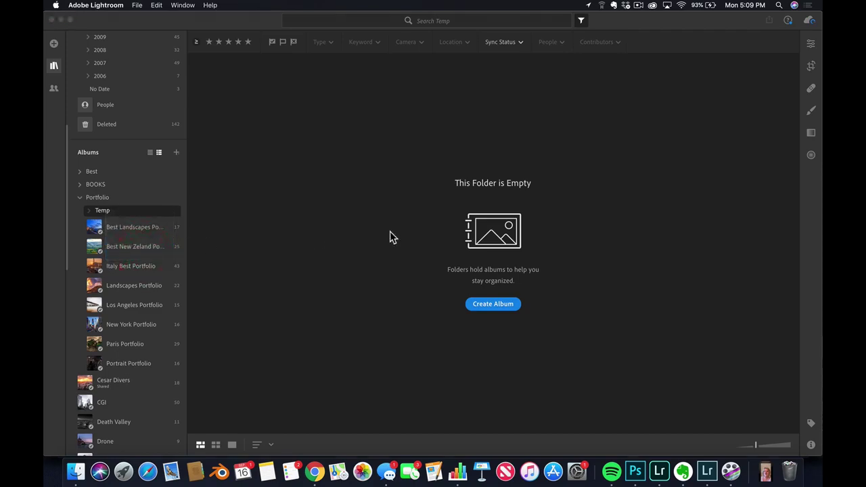
click(508, 285)
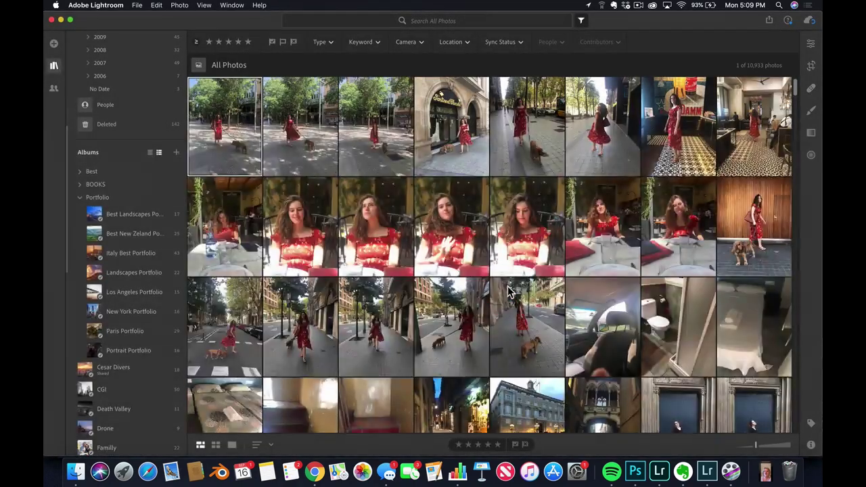
- Look through the Portfolio albums from Best Landscapes Portfolio to Los Angeles Portfolio, and collapse the Portfolio folder
click(131, 215)
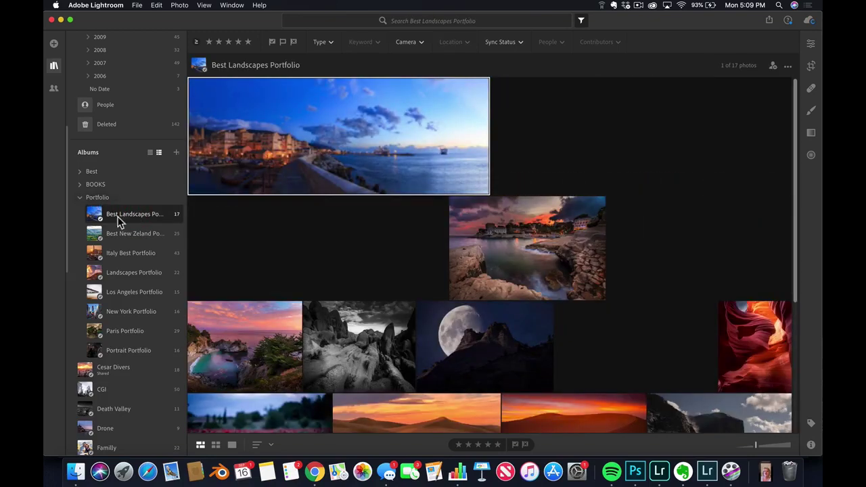
click(122, 234)
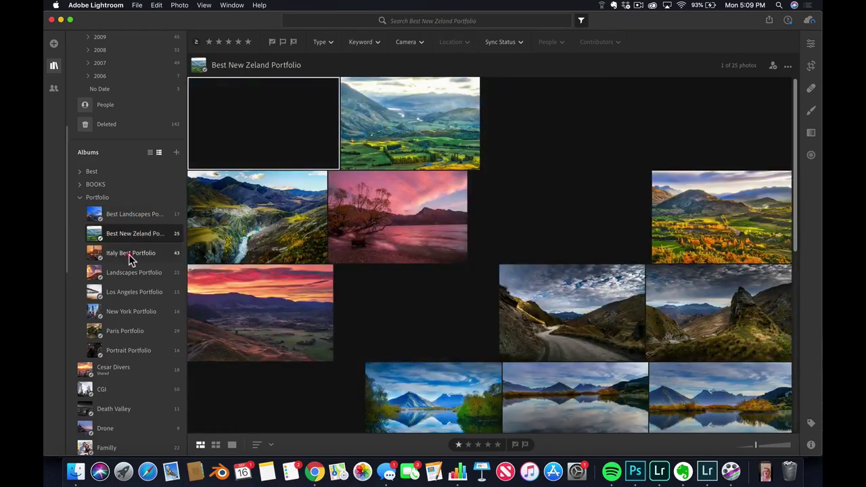
click(130, 253)
click(139, 276)
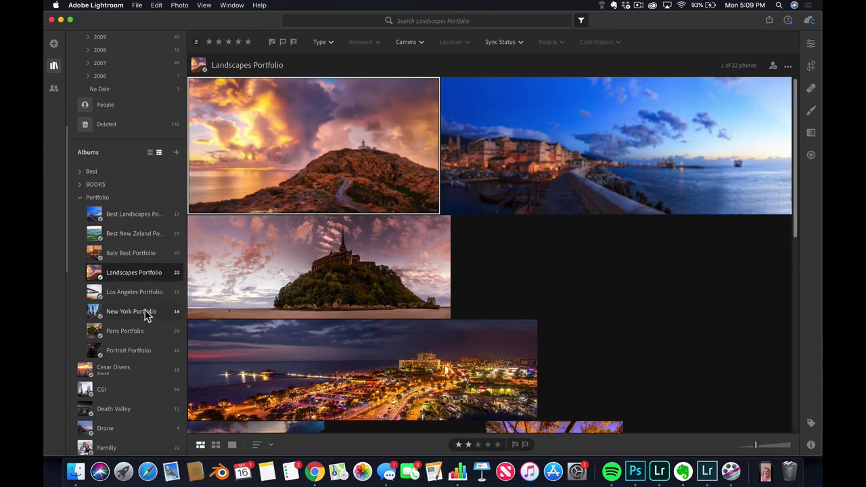
click(132, 304)
click(131, 294)
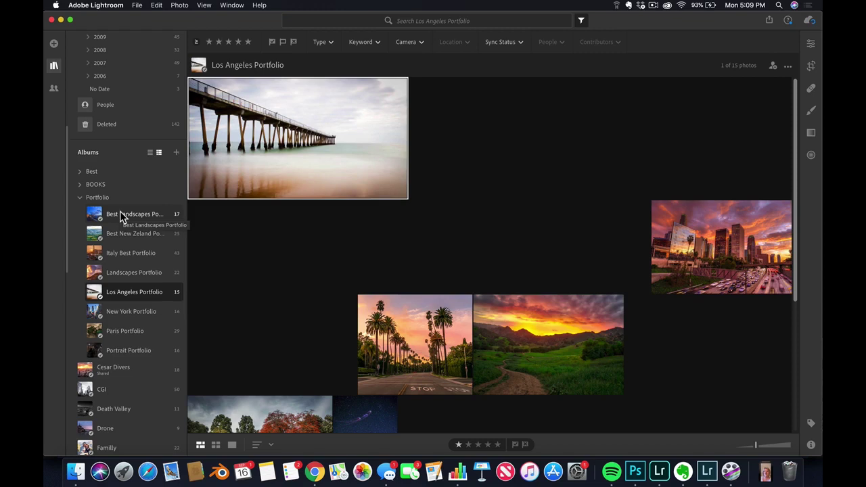
click(80, 197)
- View the People collection, open the photos grouped under the hooded person's face, and return to the people overview
mouse_move(70, 201)
mouse_down()
mouse_move(63, 350)
mouse_move(64, 206)
mouse_up()
scroll(66, 181, up, 5)
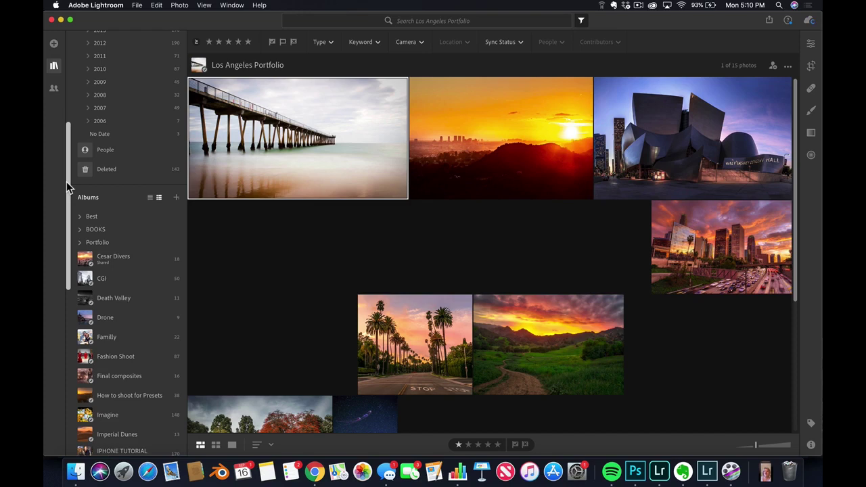
scroll(62, 172, up, 2)
drag(61, 169, 68, 87)
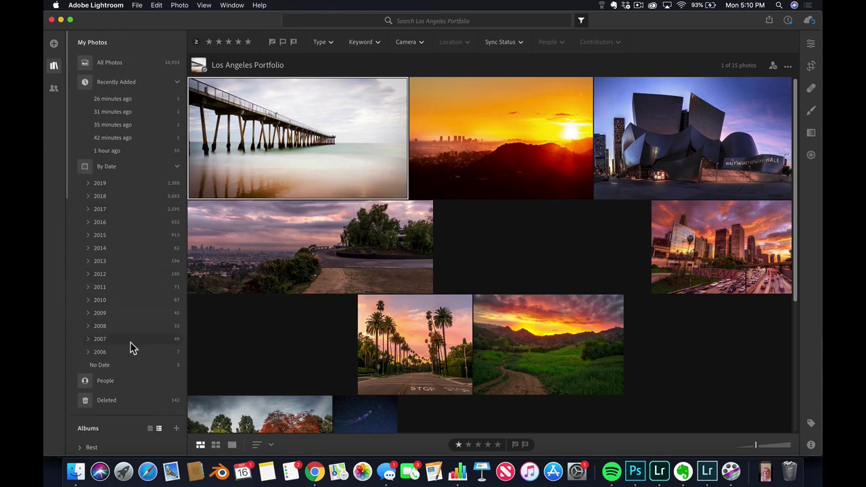
drag(72, 193, 71, 257)
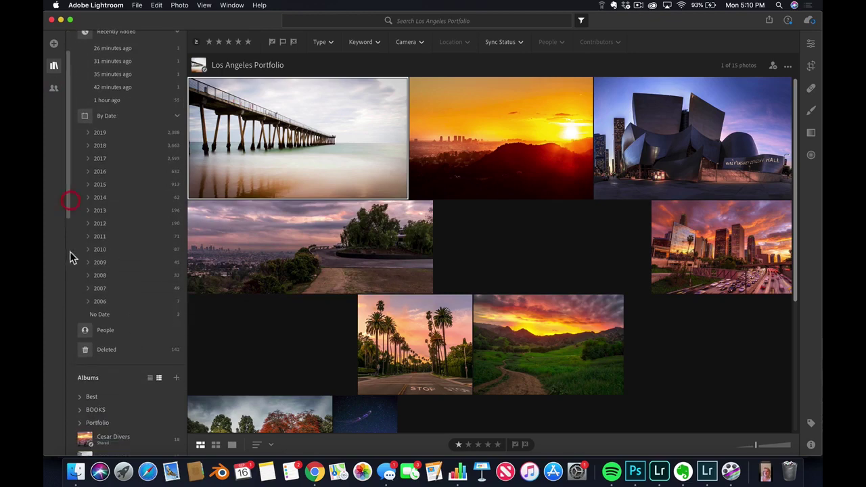
click(103, 331)
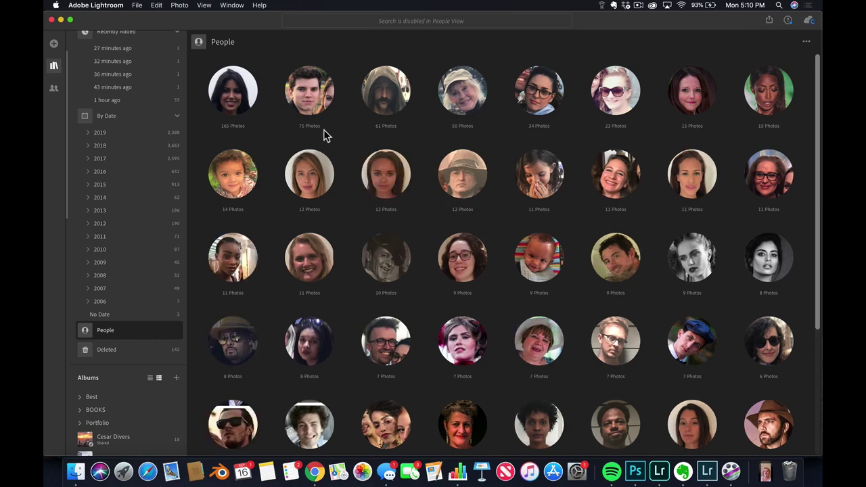
click(377, 99)
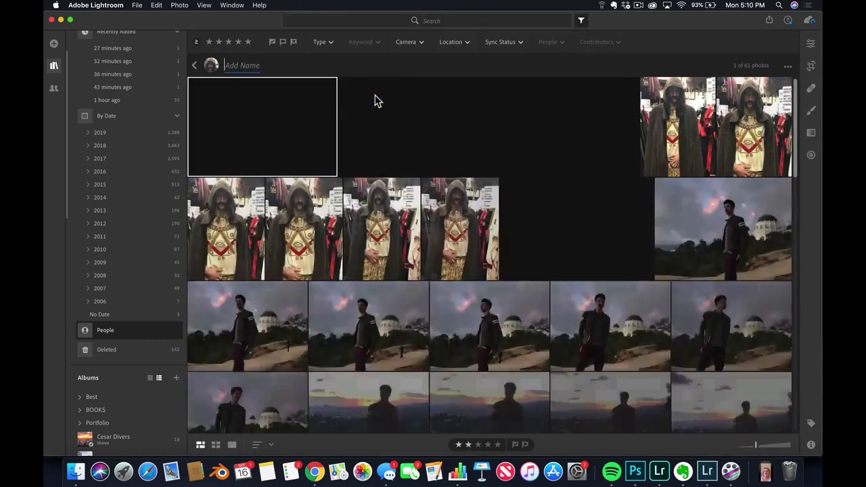
click(195, 67)
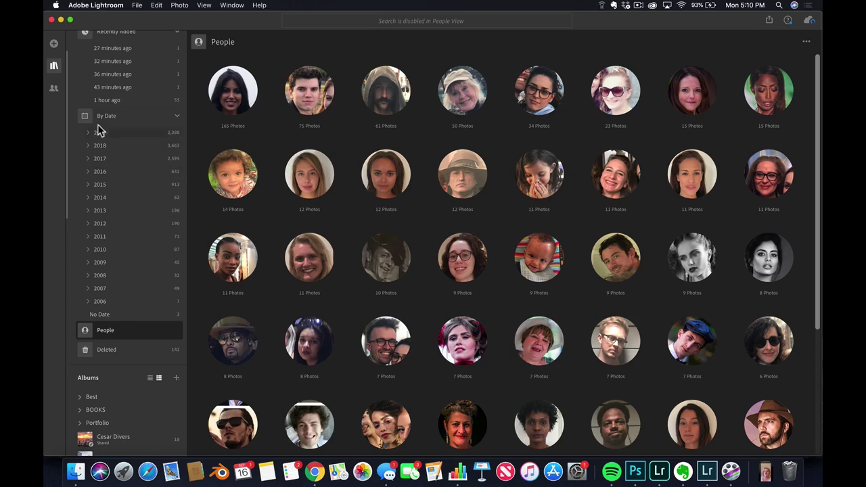
- Search All Photos for "sea", browse the matching pictures, and clear the search
scroll(69, 203, up, 3)
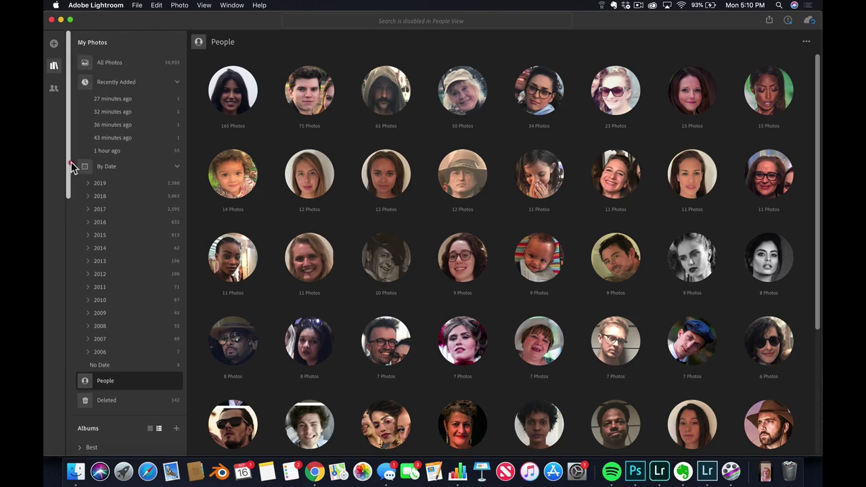
click(111, 64)
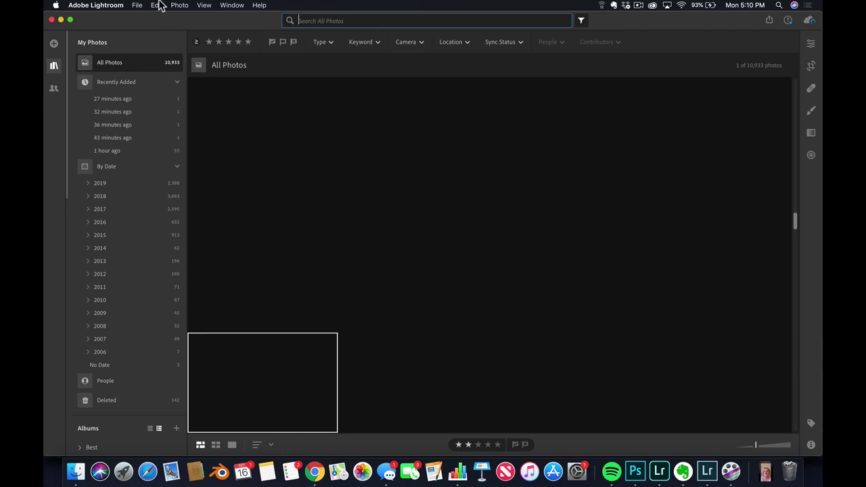
text(sea)
key(Return)
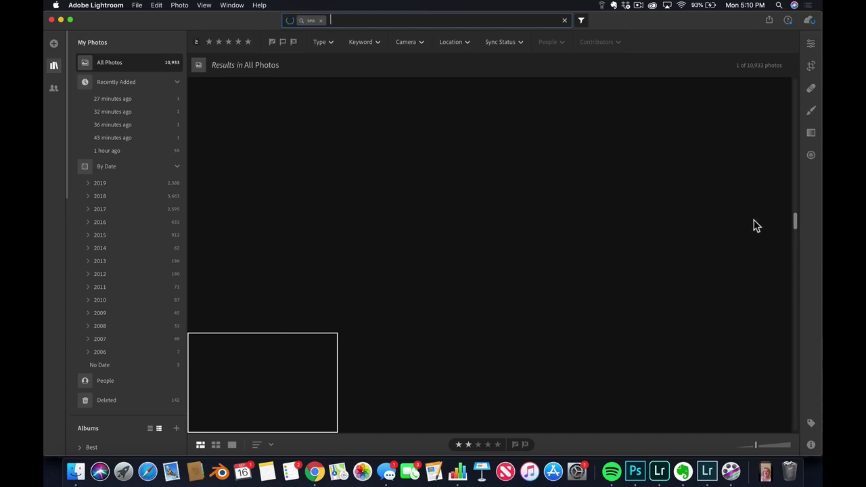
drag(794, 218, 796, 248)
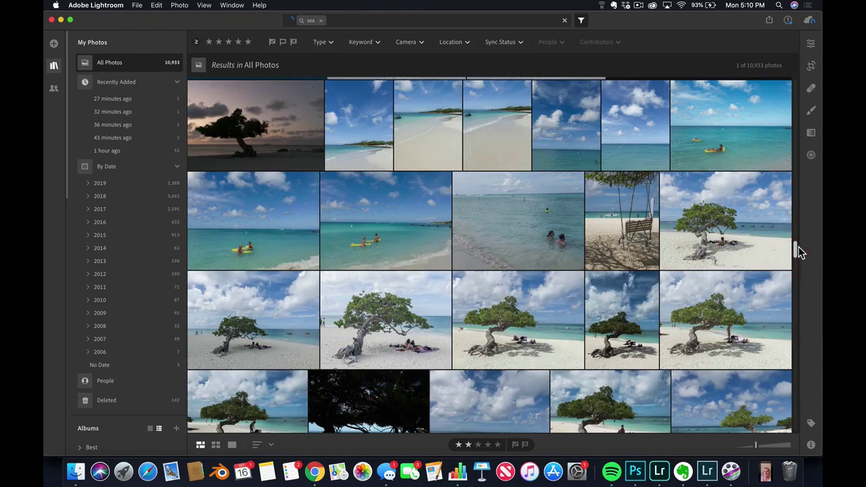
click(320, 20)
click(320, 26)
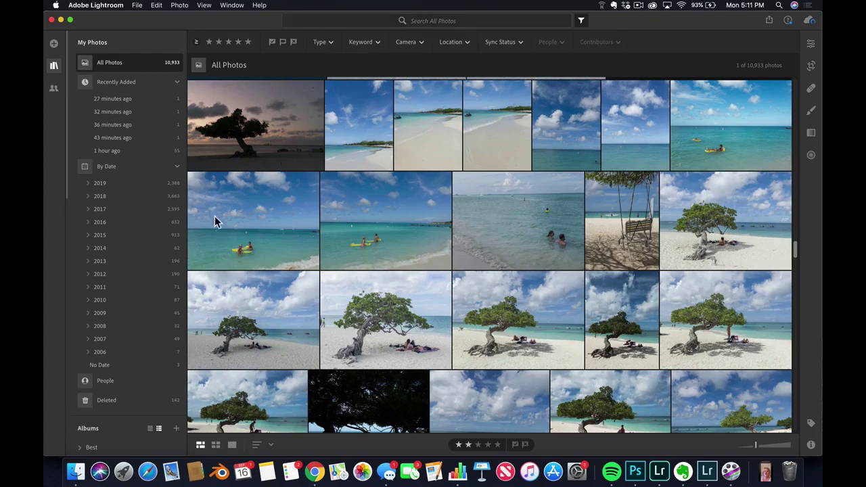
- Switch to Lightroom Classic and browse the Barcelona folder with its 2019-09-12 and 2019-09-13 subfolders
key(super+Tab)
key(super+Tab)
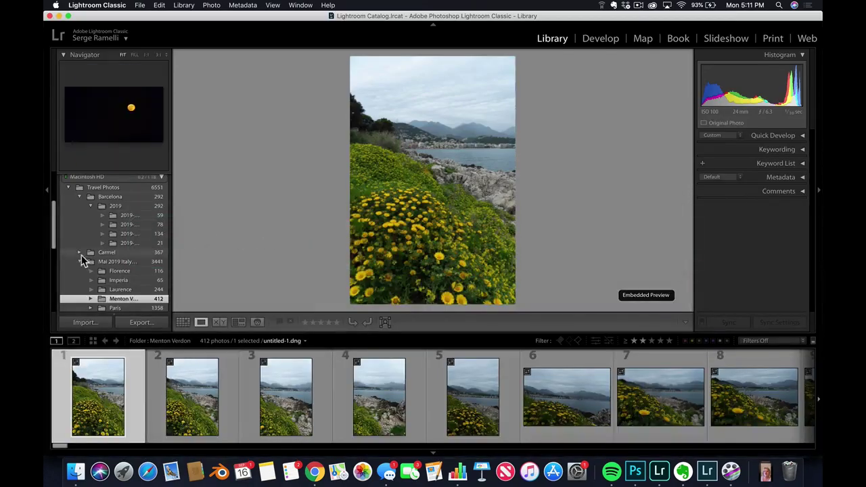
click(111, 197)
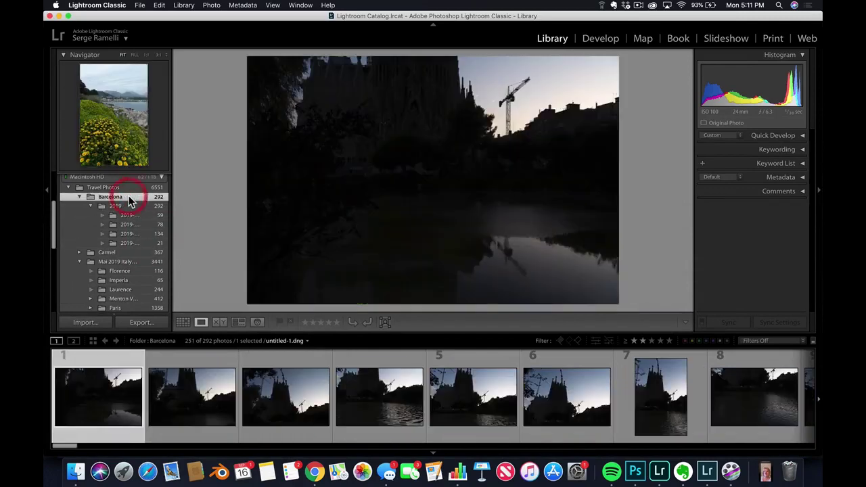
click(130, 215)
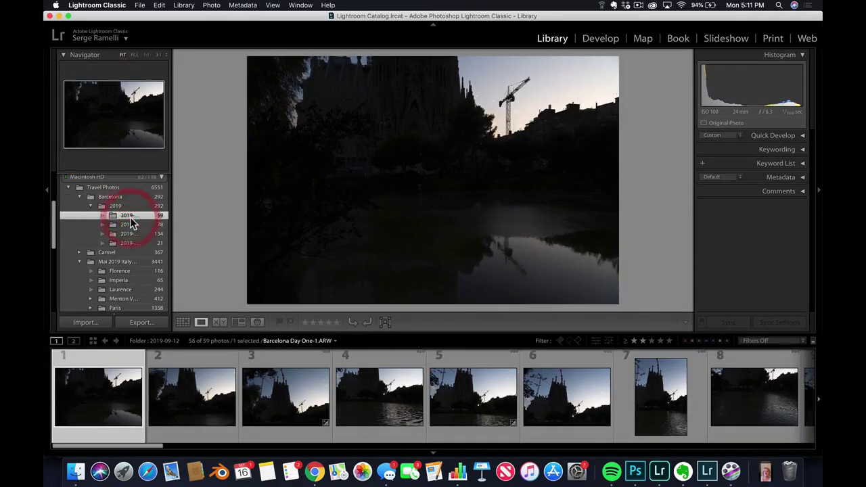
click(138, 226)
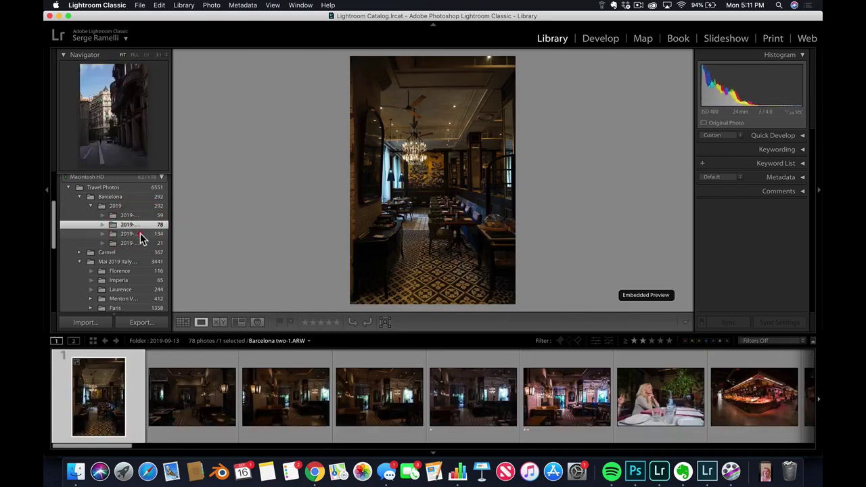
- Browse the last two Barcelona 2019 subfolders, then the Mai 2019 Italy France folder with its Florence, Imperia and Menton Verdon subfolders
click(140, 234)
click(136, 243)
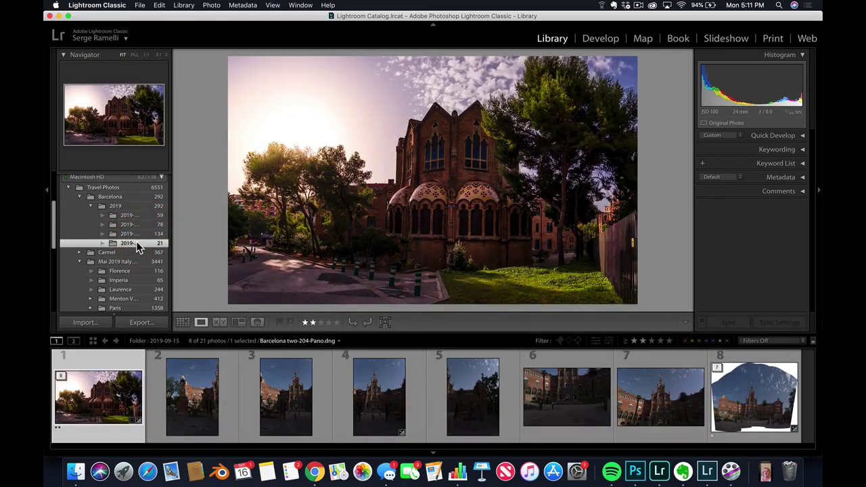
click(135, 262)
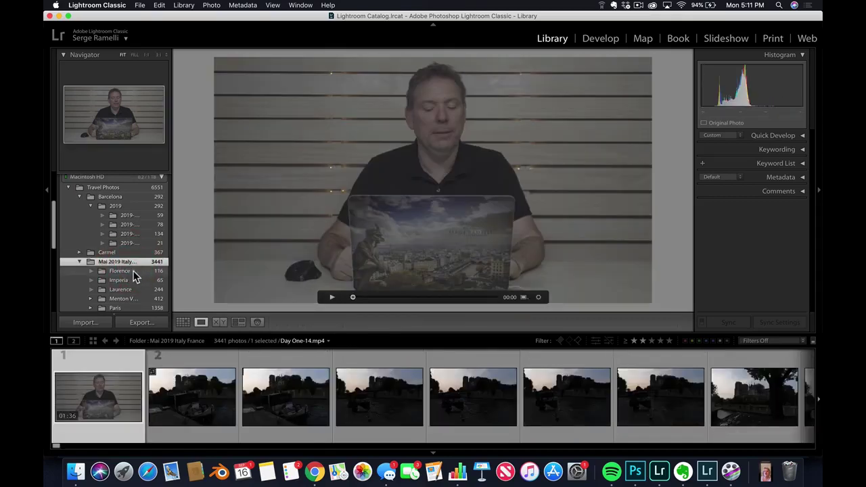
click(134, 272)
click(135, 280)
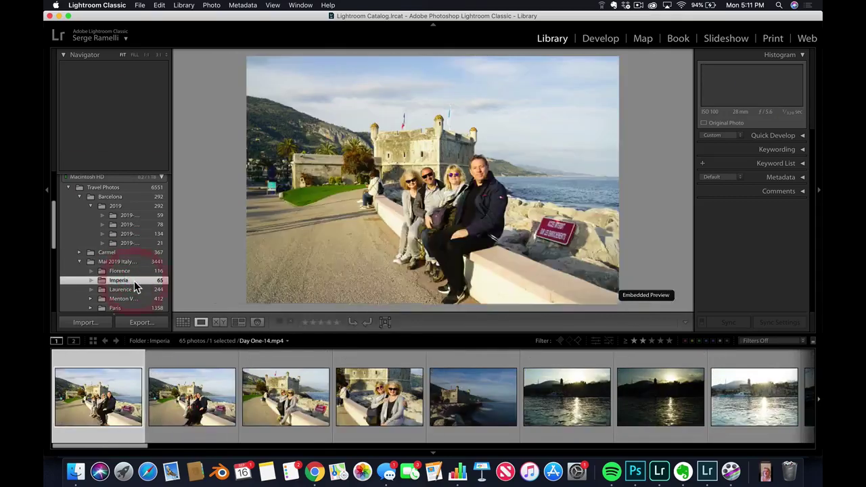
click(134, 299)
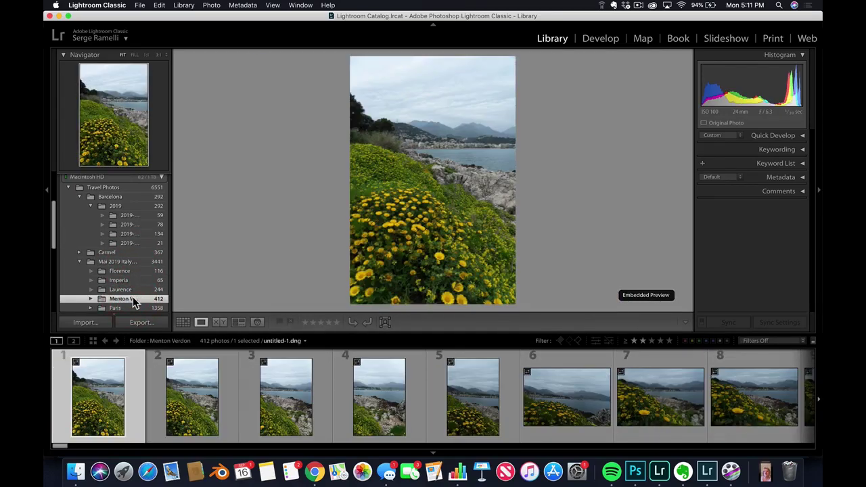
- Switch back to Lightroom and view the camera models available for filtering All Photos
key(super+Tab)
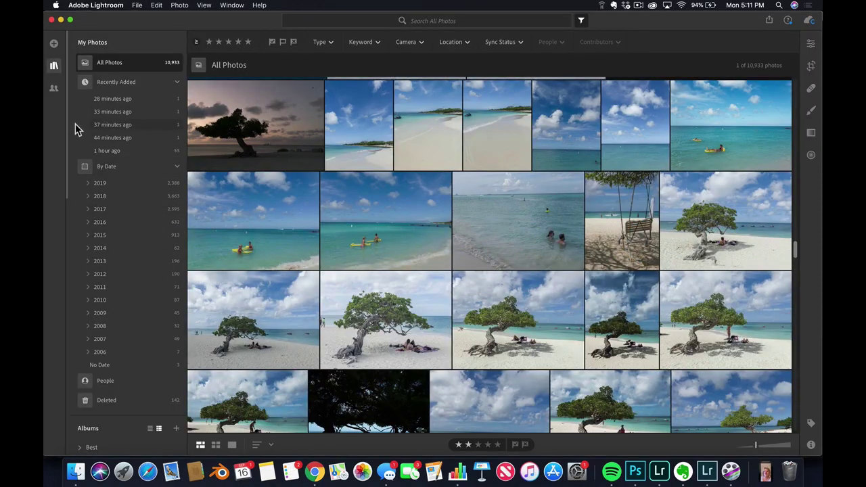
click(70, 141)
drag(69, 141, 67, 107)
click(414, 43)
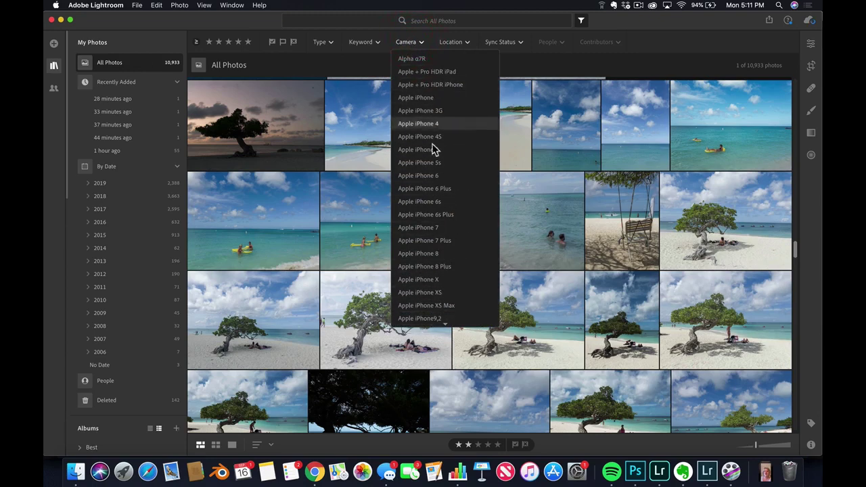
click(408, 45)
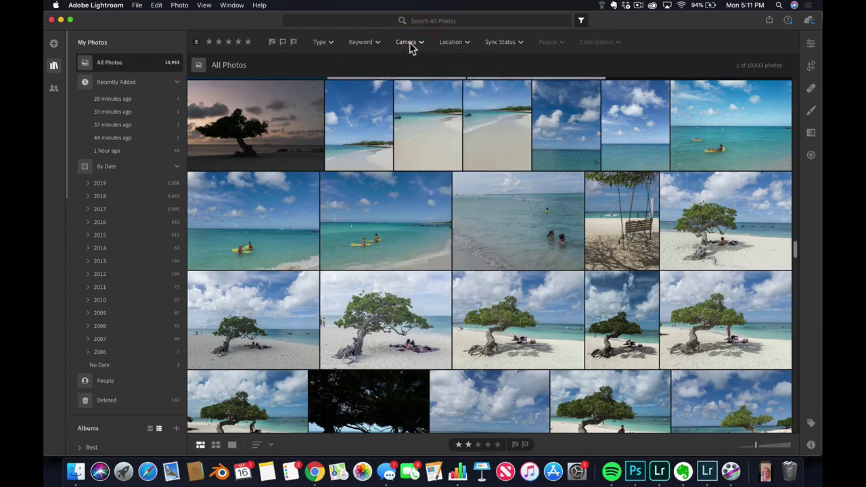
- Look through the places available in the Location filter and view the Sync Status filter options
click(462, 43)
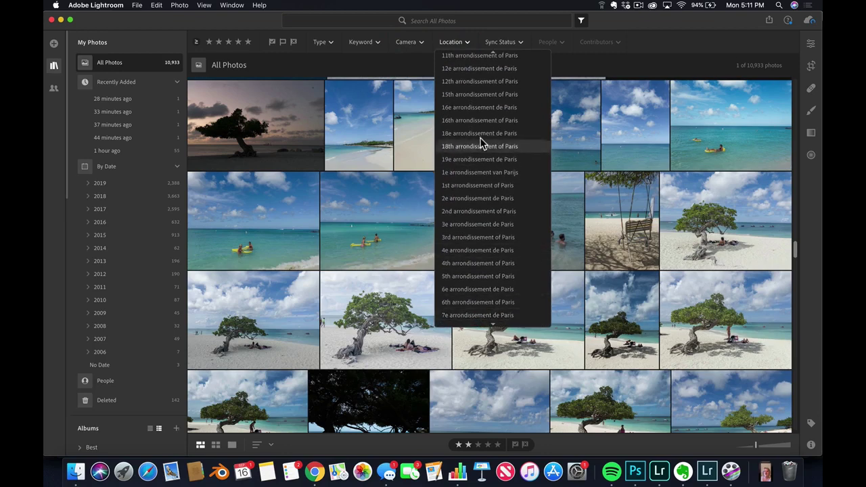
scroll(481, 146, down, 5)
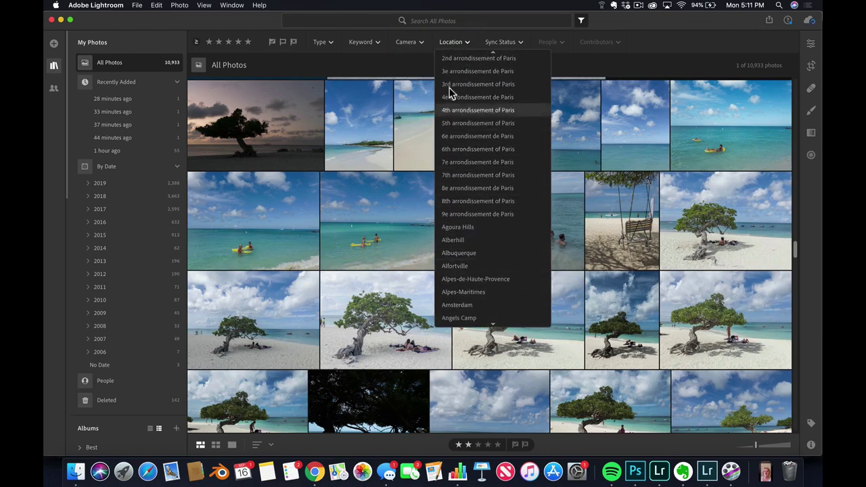
scroll(460, 48, up, 5)
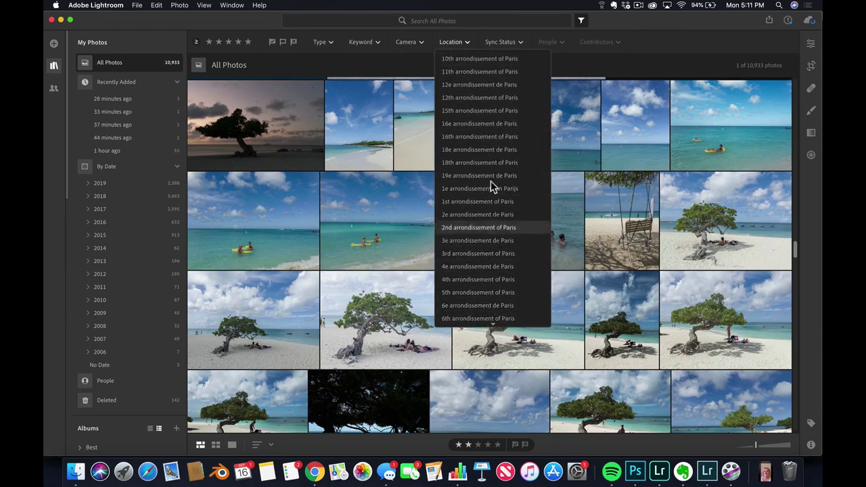
click(456, 39)
click(502, 43)
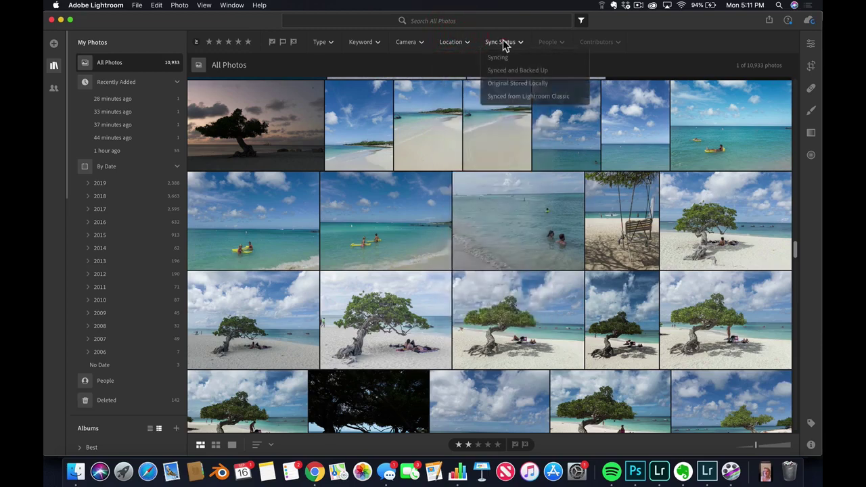
click(510, 57)
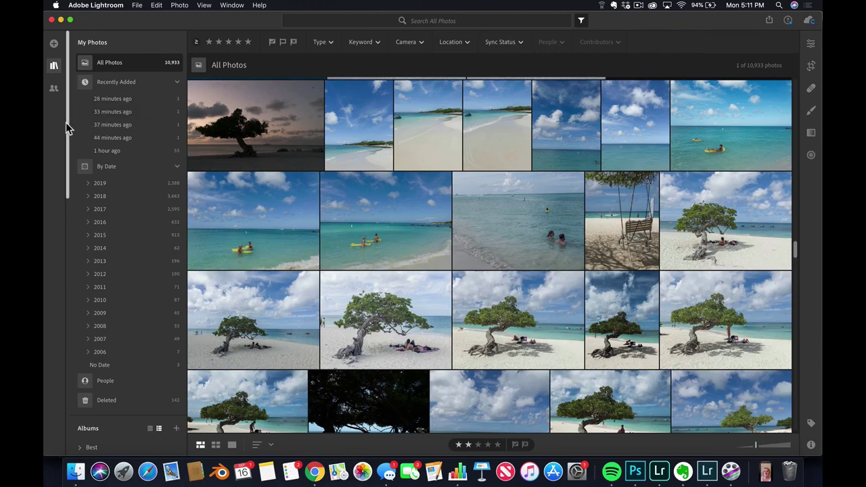
- Look through the By Date years and the list of albums under My Photos
scroll(67, 126, down, 3)
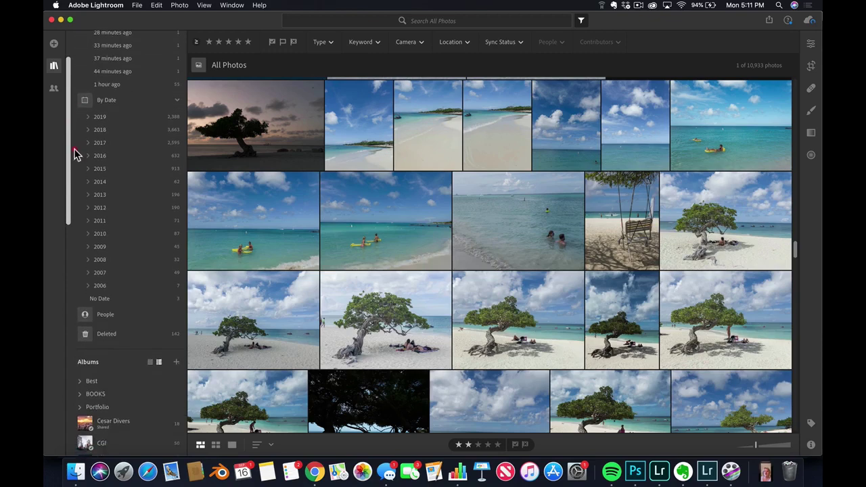
scroll(73, 135, up, 3)
scroll(77, 135, down, 2)
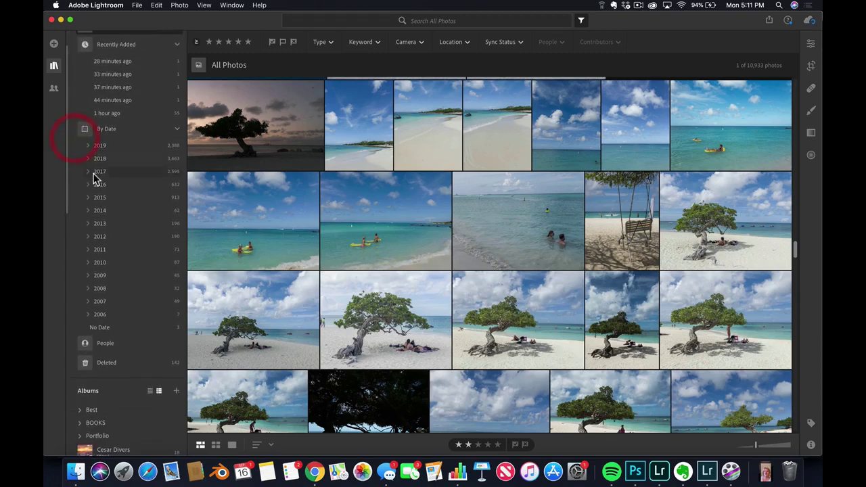
scroll(68, 203, down, 5)
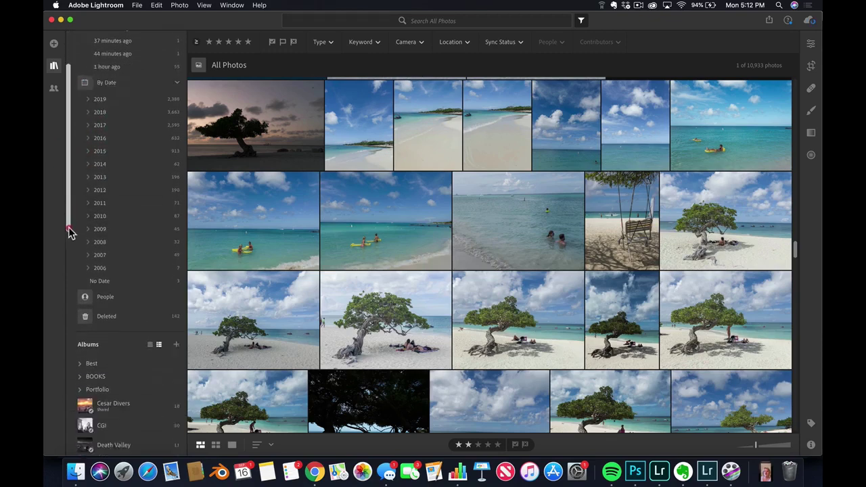
scroll(55, 325, down, 3)
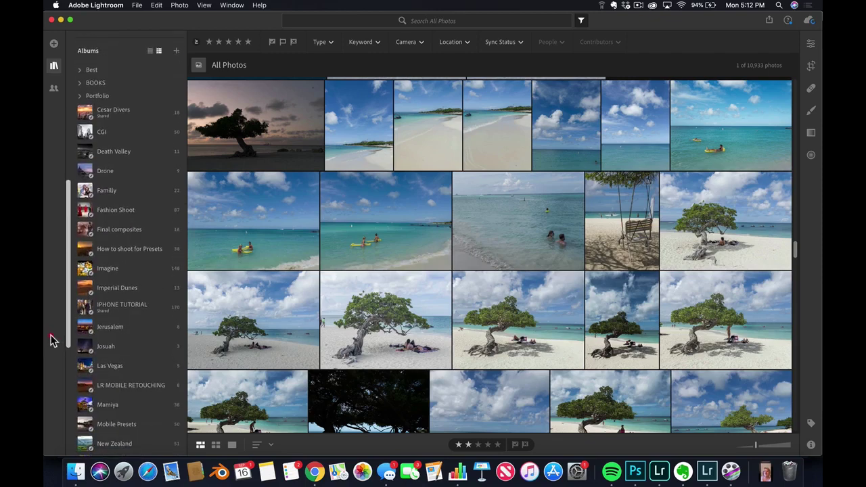
scroll(47, 297, up, 1)
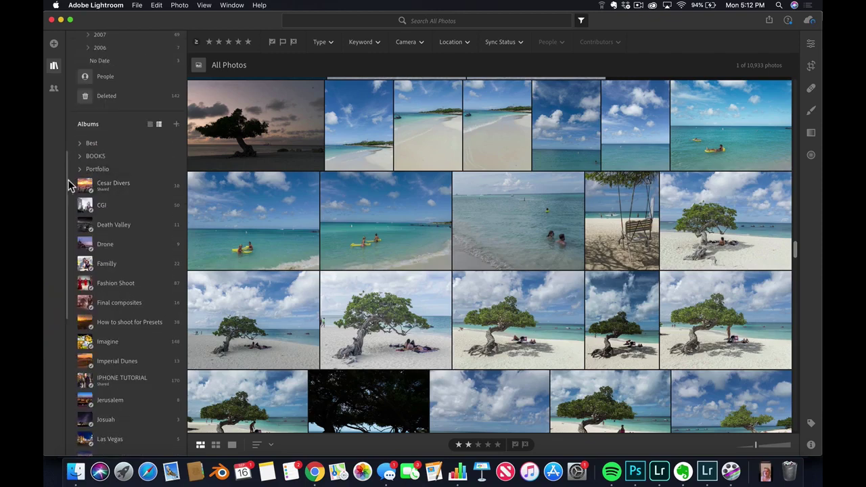
- View the choices for creating an album or a folder in Albums, and dismiss them without creating anything
drag(66, 178, 72, 160)
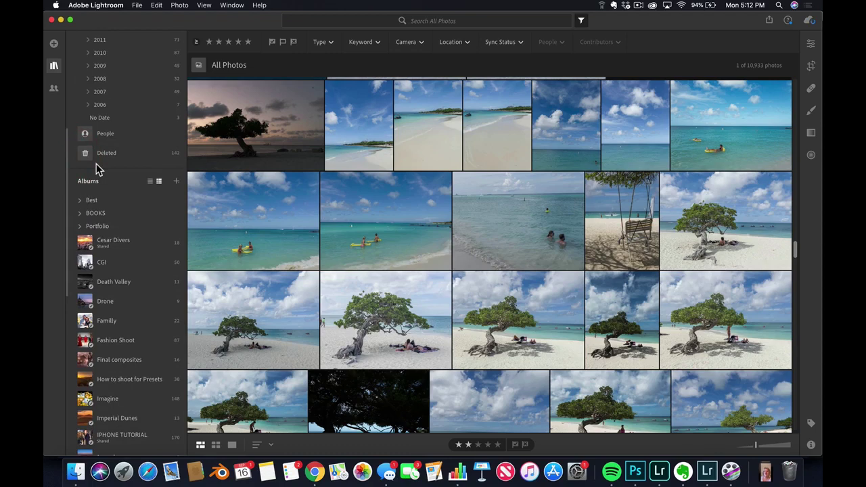
click(177, 182)
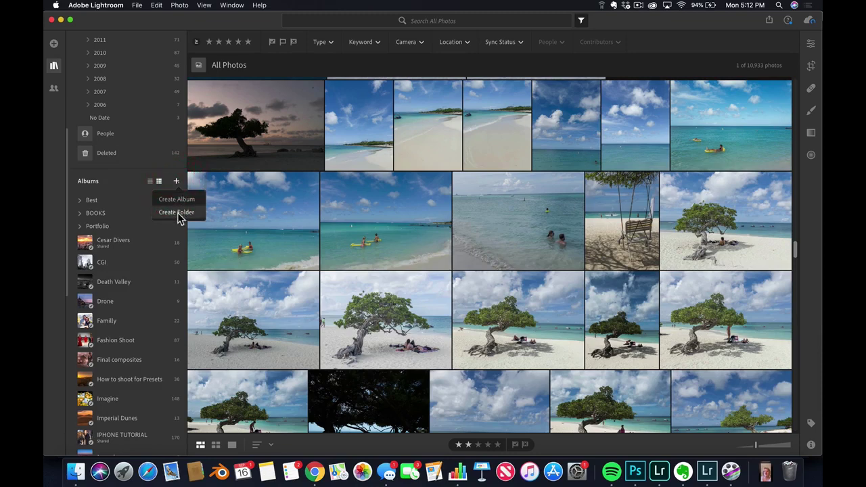
click(172, 179)
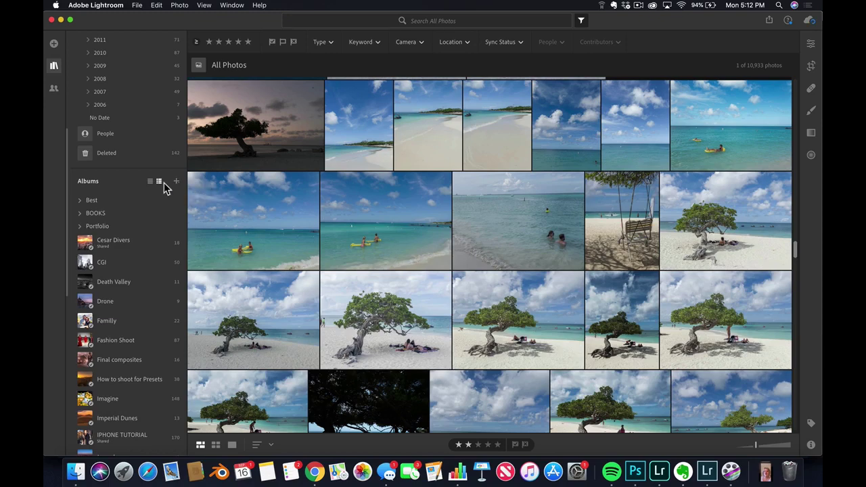
- View the photos in the Jerusalem album and in the Final composites album
drag(66, 270, 55, 325)
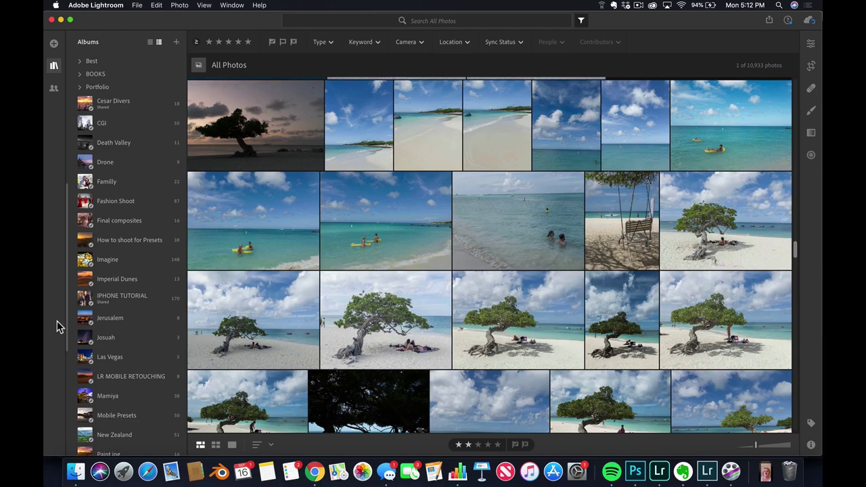
click(129, 323)
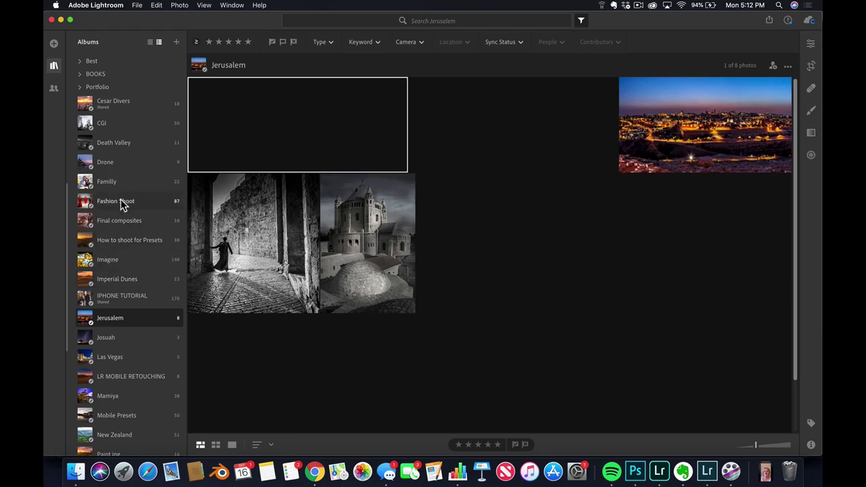
click(128, 223)
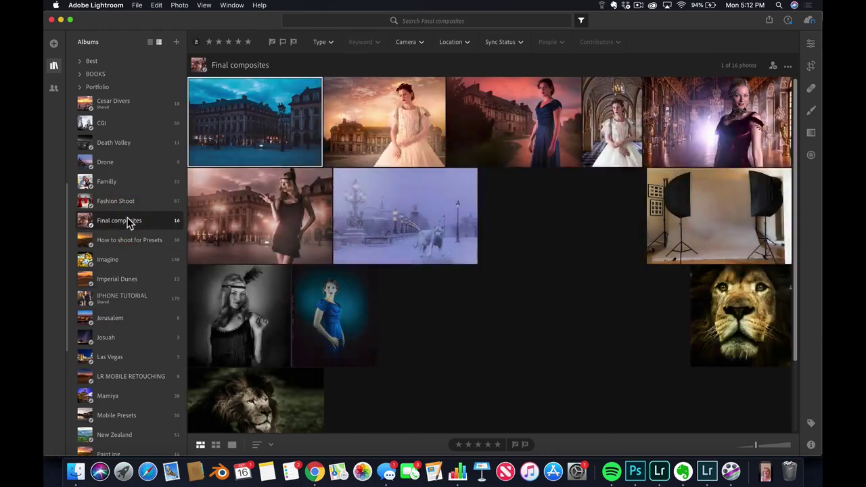